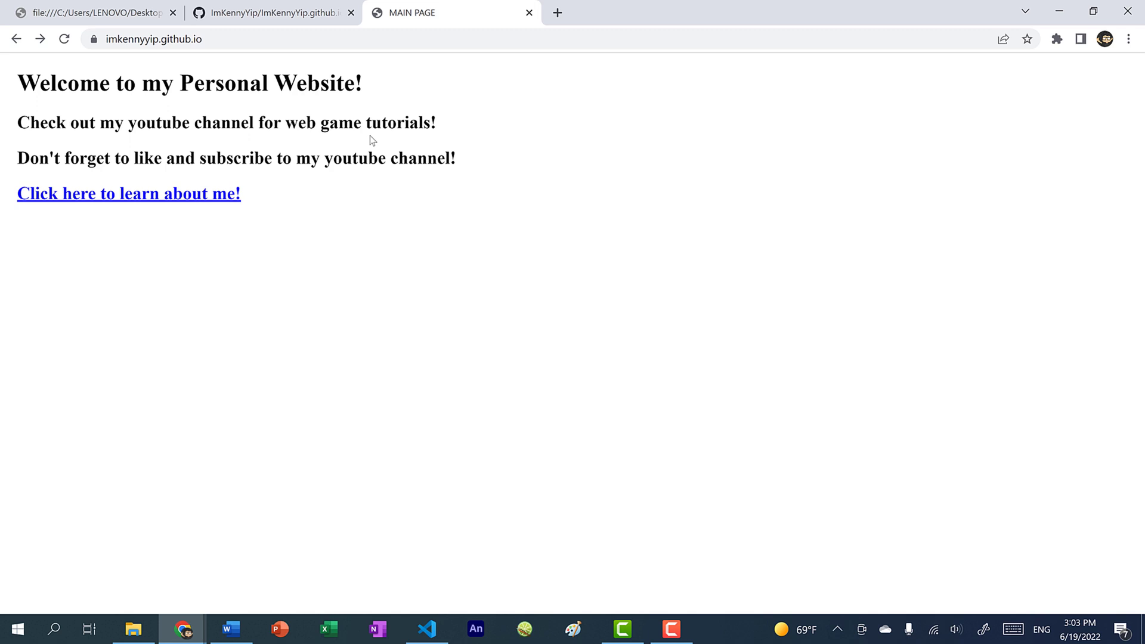
# Visit the live site's about page and return to the main page, noting both .html addresses
pyautogui.click(227, 205)
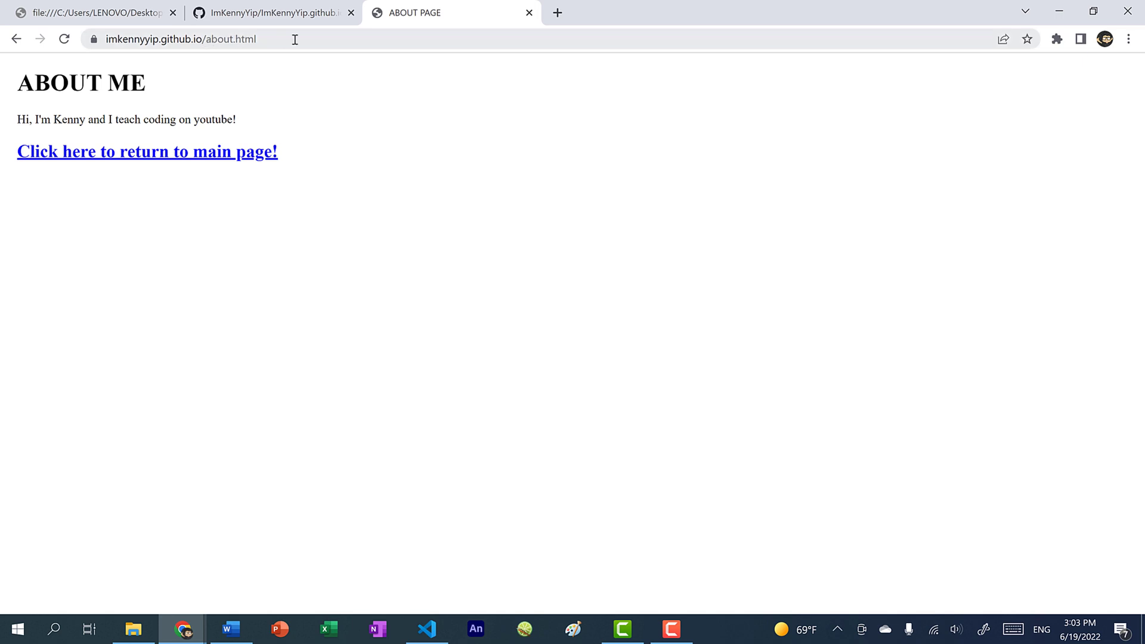
pyautogui.click(218, 156)
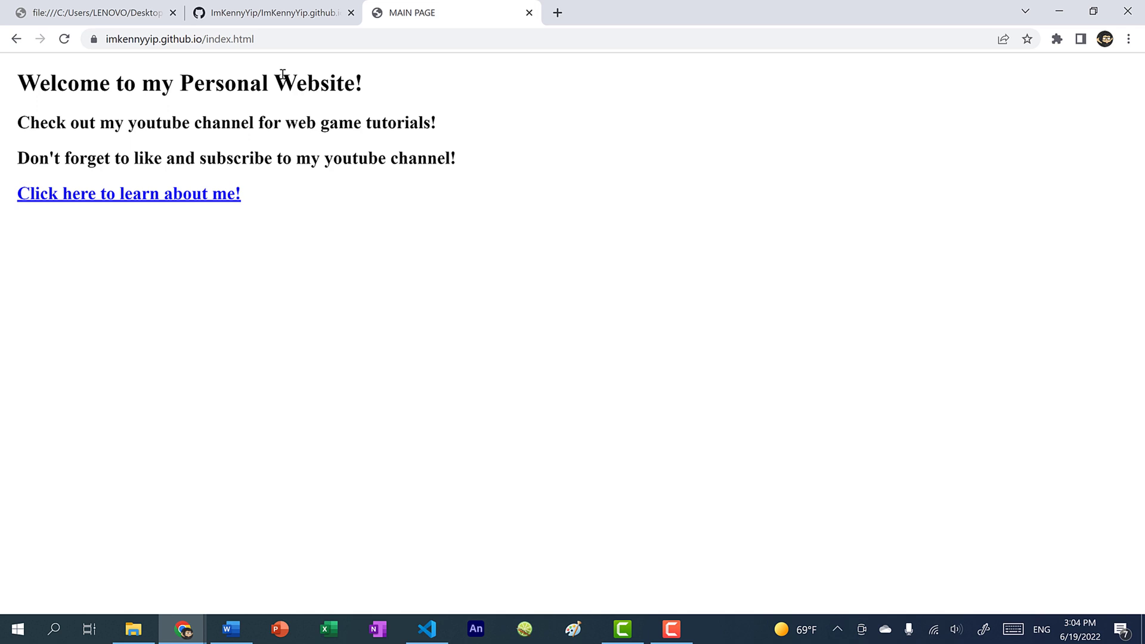
# Remove '.html' from the about link's href on line 15 of index.html
pyautogui.click(427, 629)
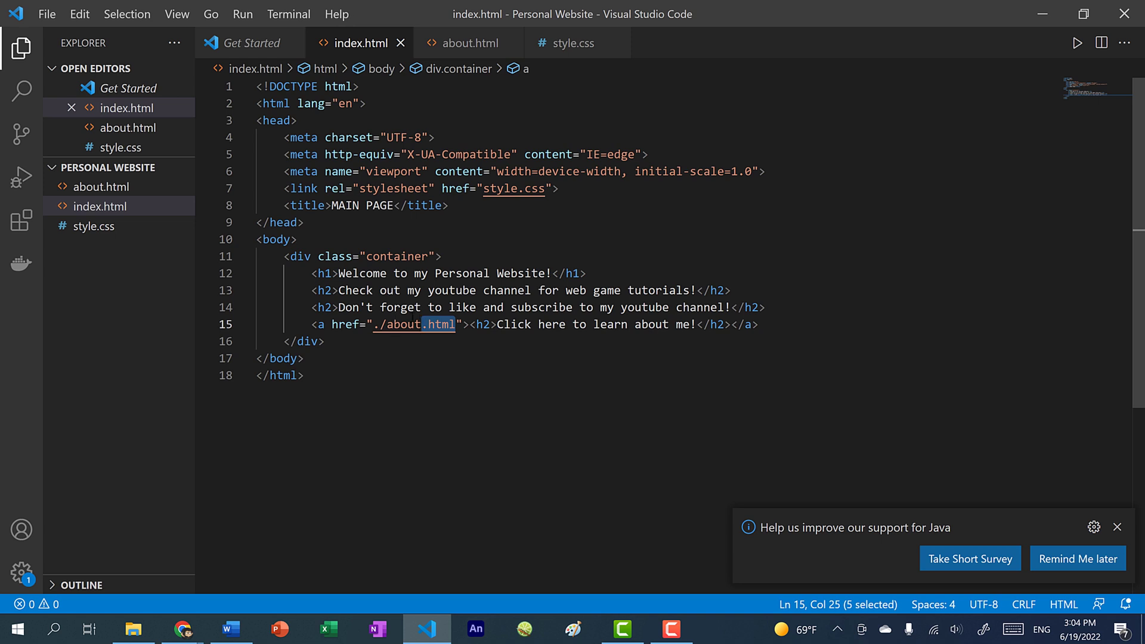
pyautogui.press('BackSpace')
pyautogui.click(431, 401)
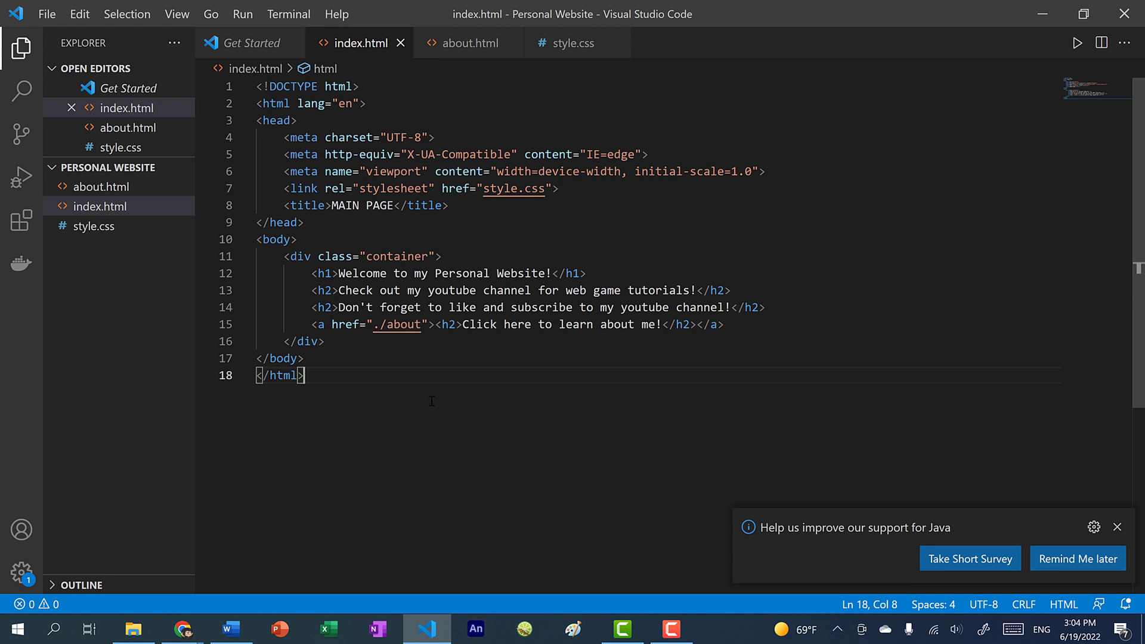
# Delete 'index.html' from about.html's line 14 return link so it targets './', and save
pyautogui.click(453, 51)
pyautogui.click(304, 341)
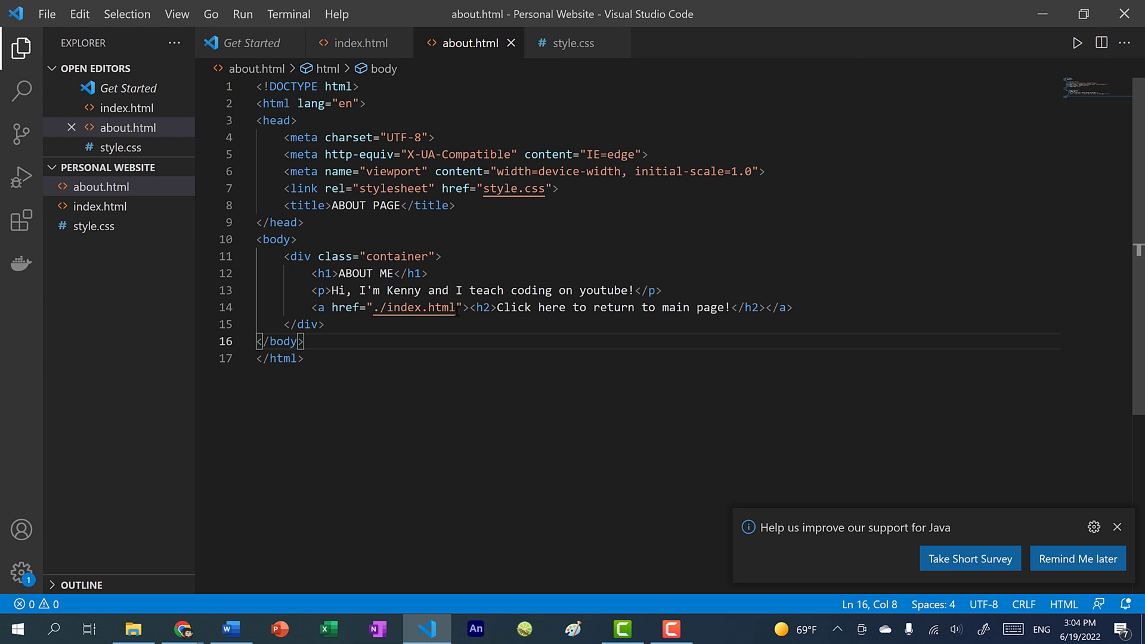
pyautogui.moveTo(456, 307); pyautogui.dragTo(386, 307)
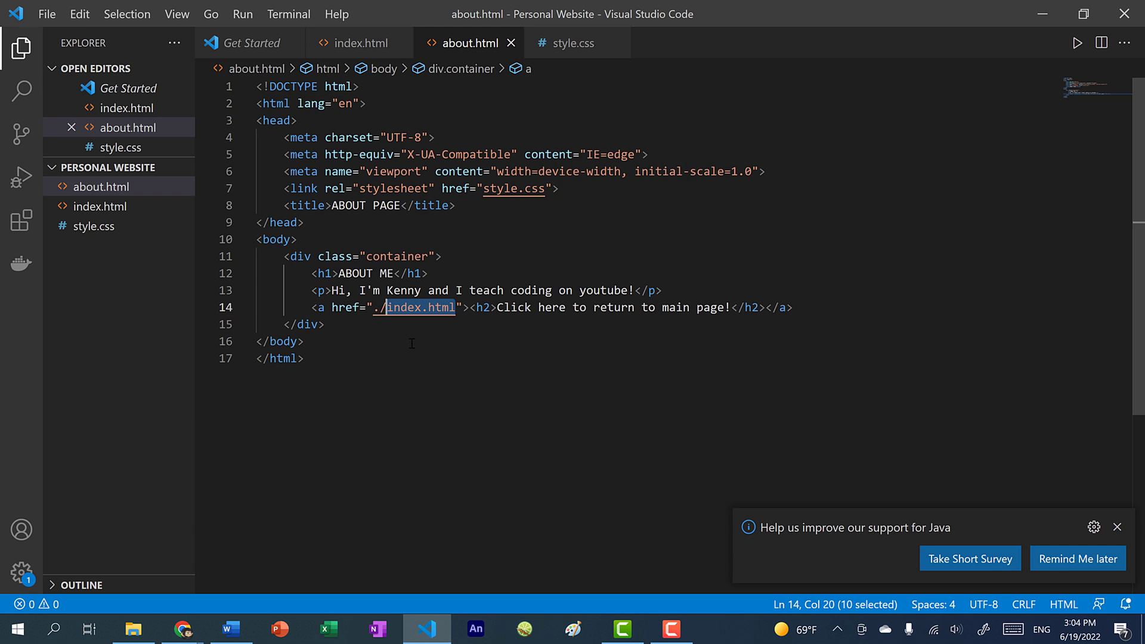
pyautogui.press('BackSpace')
pyautogui.hotkey('ctrl', 's')
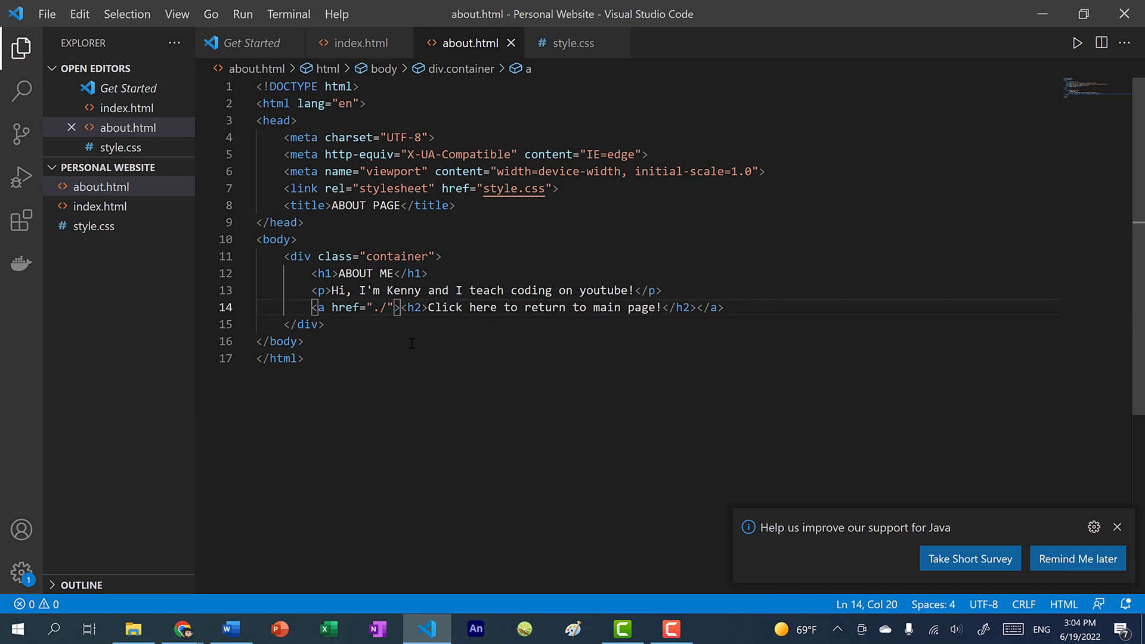
pyautogui.hotkey('ctrl', 'pageup')
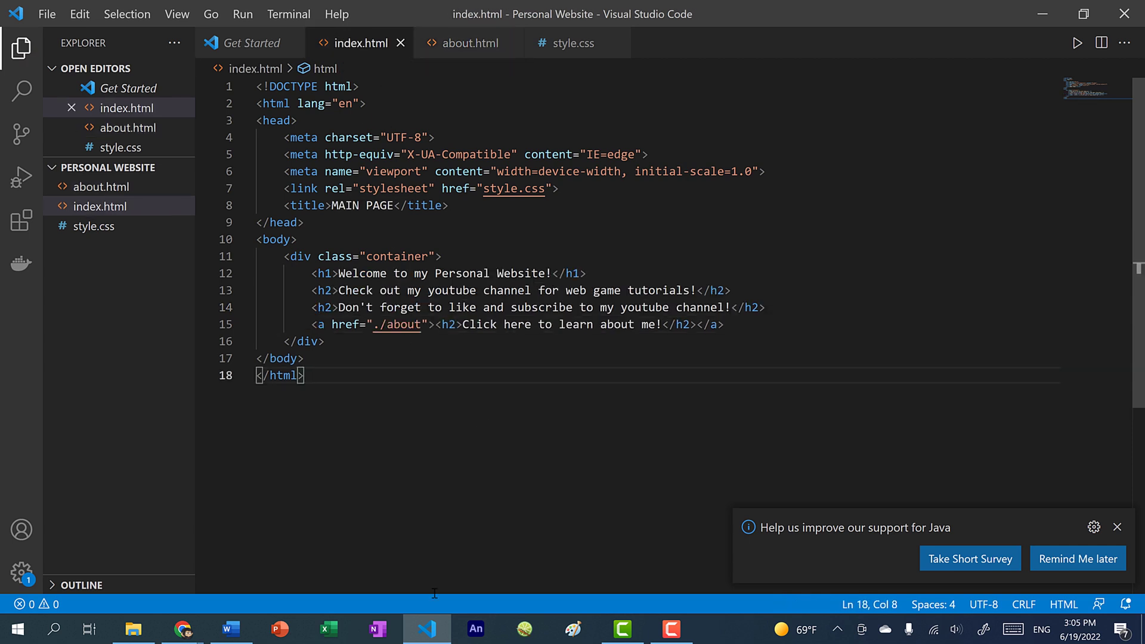
pyautogui.click(429, 629)
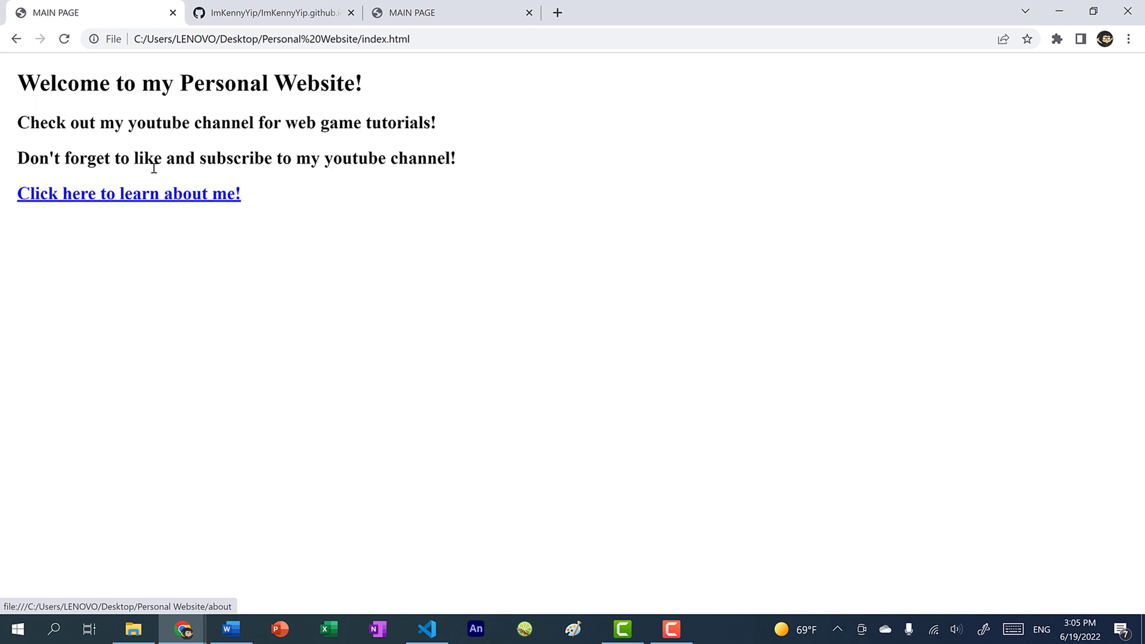
# Test the local about link, get ERR_FILE_NOT_FOUND, and go to the GitHub repository
pyautogui.click(161, 195)
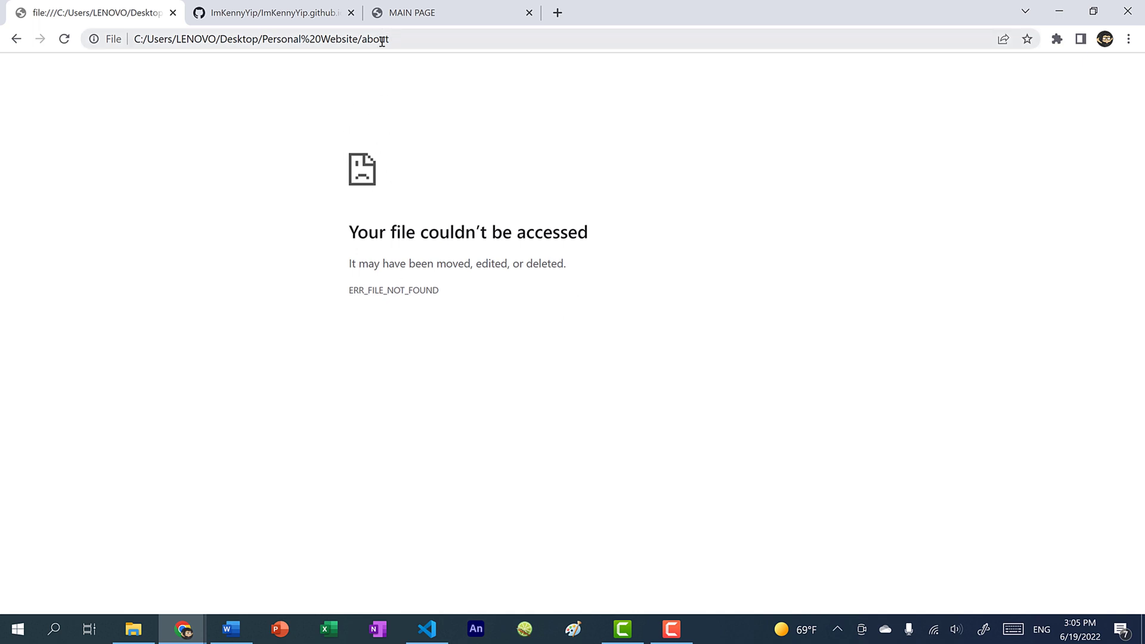
pyautogui.click(286, 14)
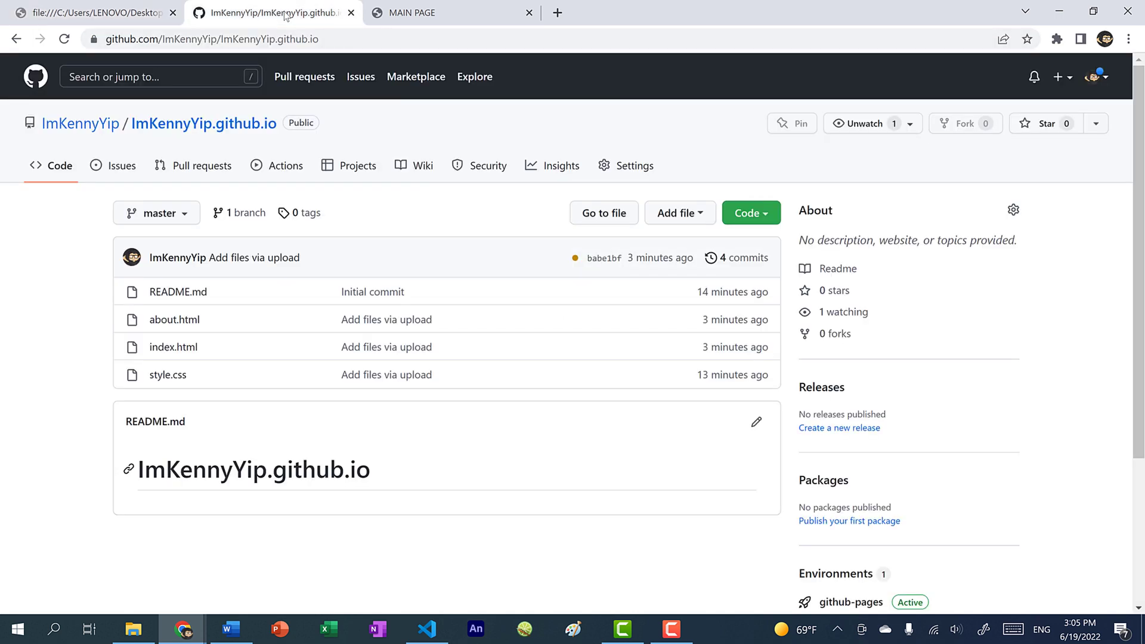
# Upload and commit the edited about.html and index.html to ImKennyYip.github.io, then return to the live site
pyautogui.click(134, 629)
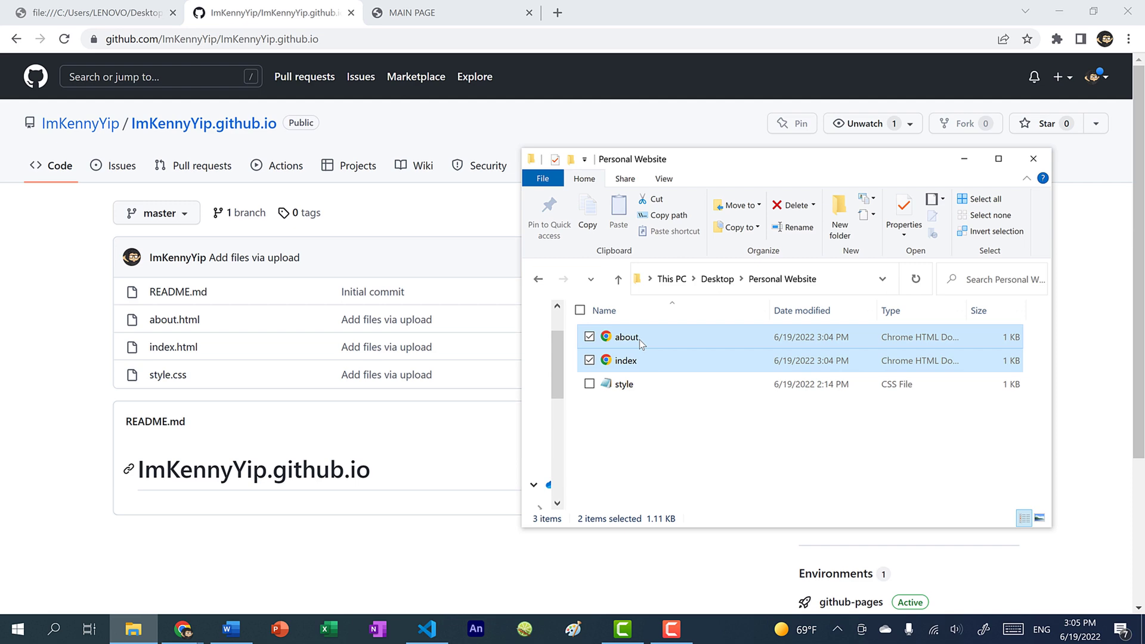
pyautogui.moveTo(627, 338); pyautogui.dragTo(283, 356)
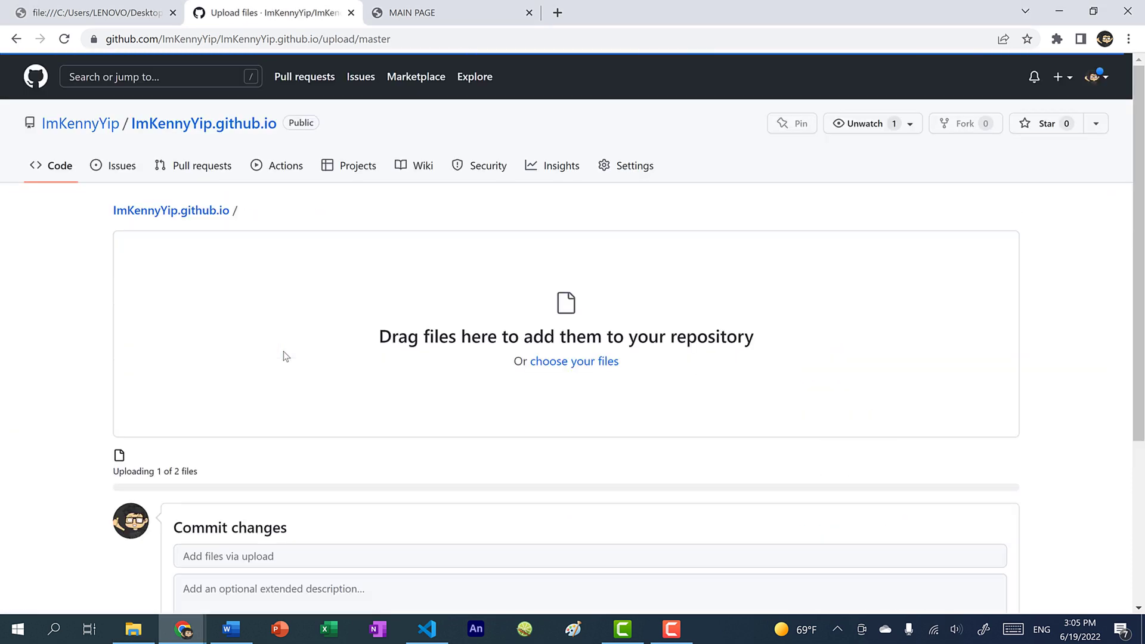
pyautogui.scroll(-3, 207, 493)
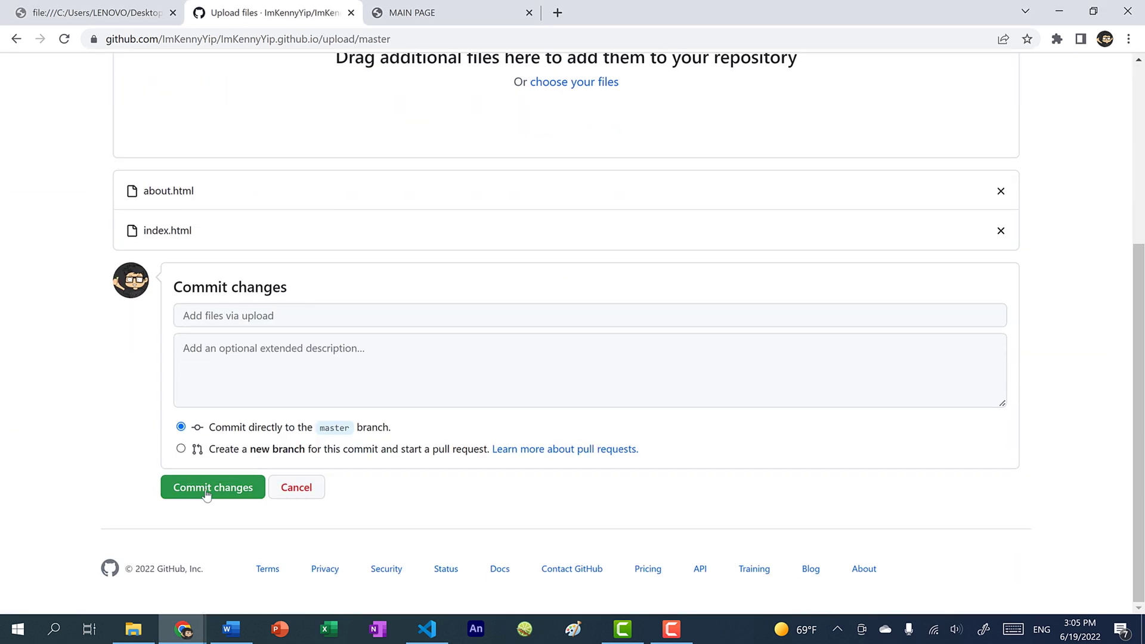
pyautogui.click(213, 488)
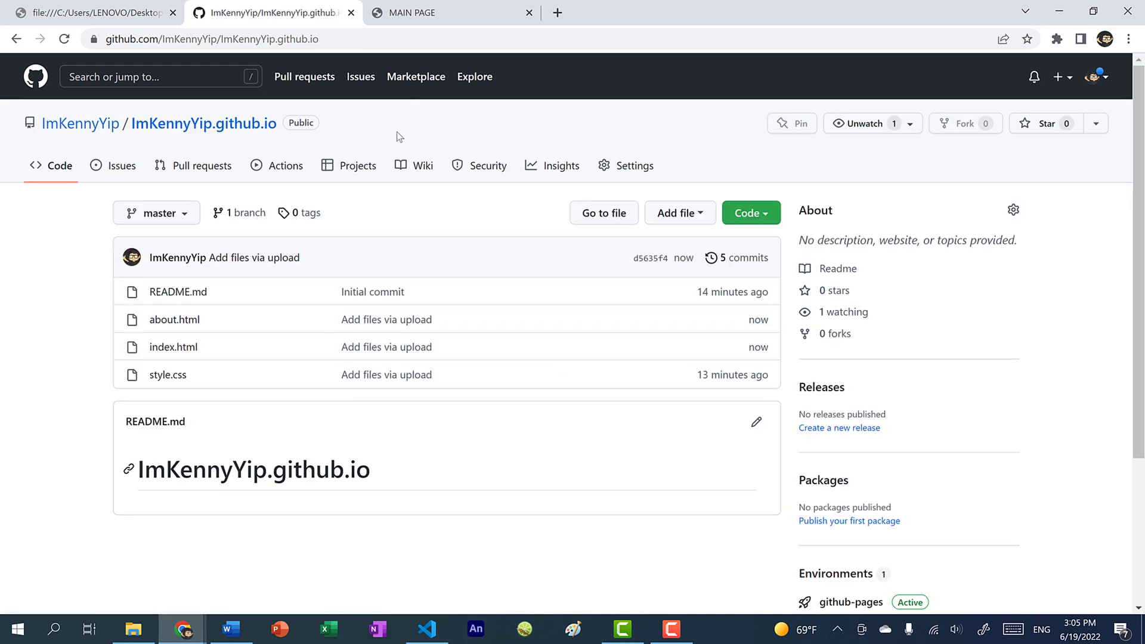
pyautogui.click(463, 15)
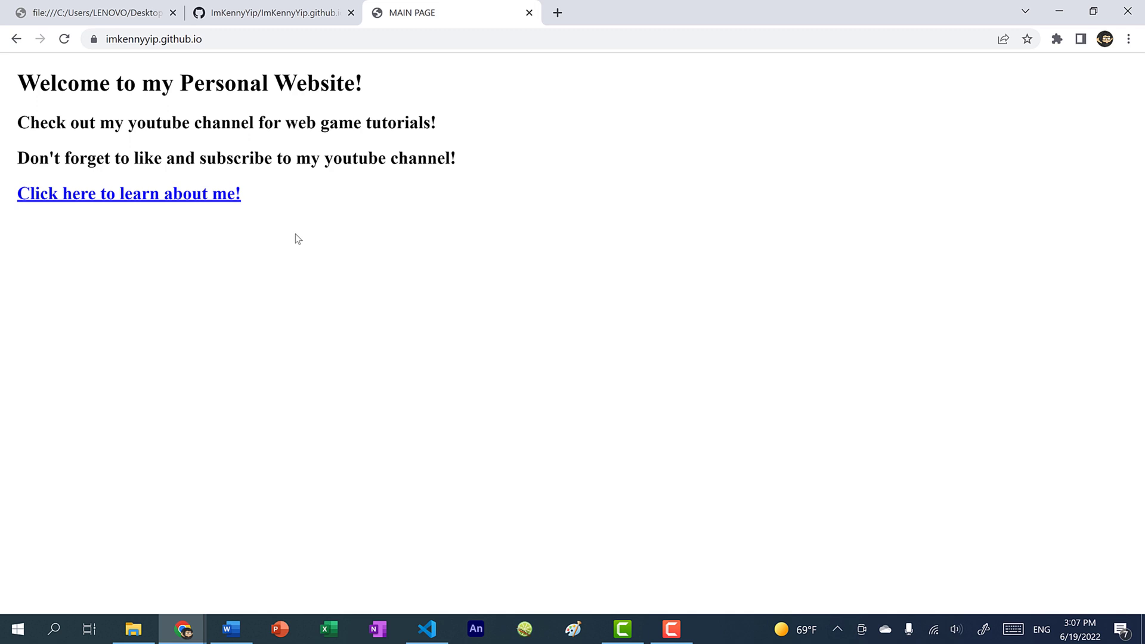
# Refresh the live site and follow the about and return links twice, confirming /about and root addresses
pyautogui.press('F5')
pyautogui.click(234, 198)
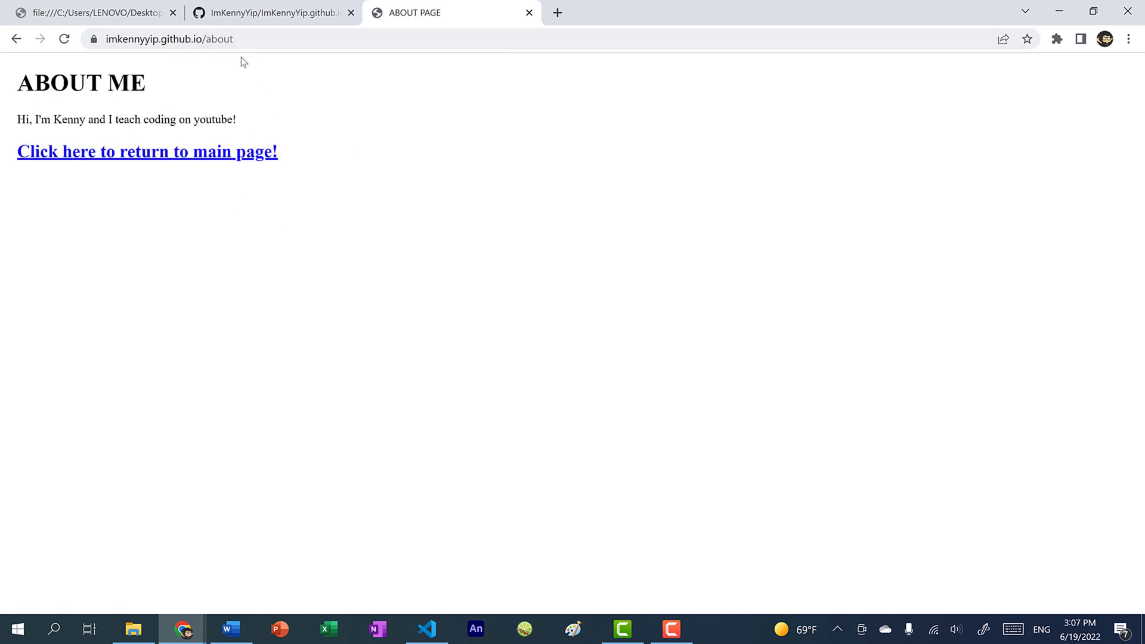
pyautogui.click(221, 155)
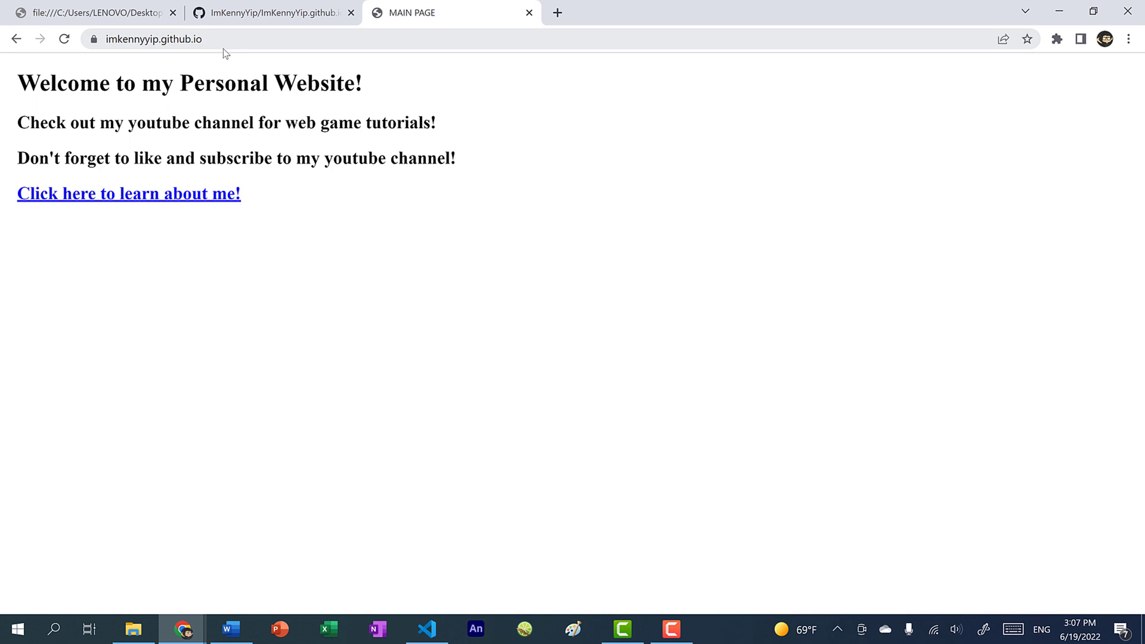
pyautogui.click(214, 194)
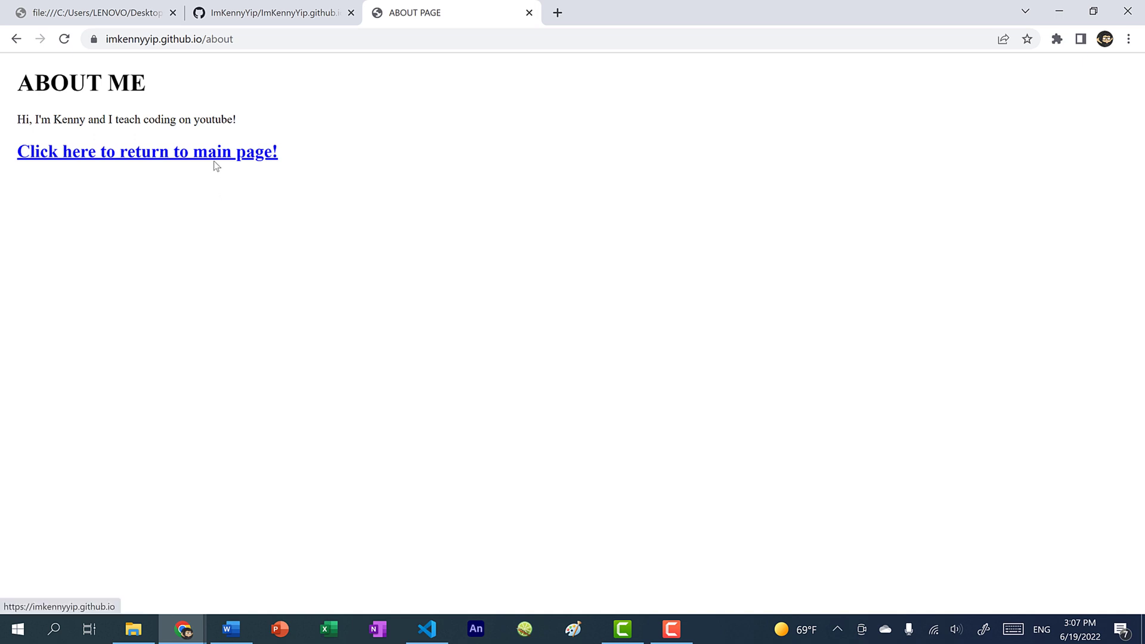
pyautogui.click(216, 163)
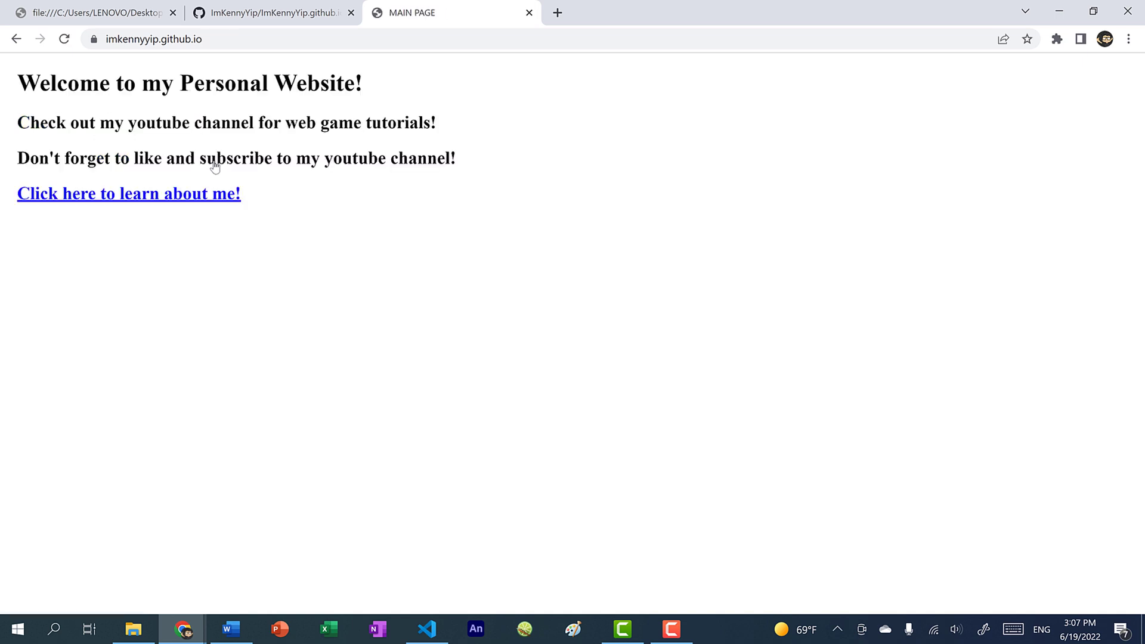